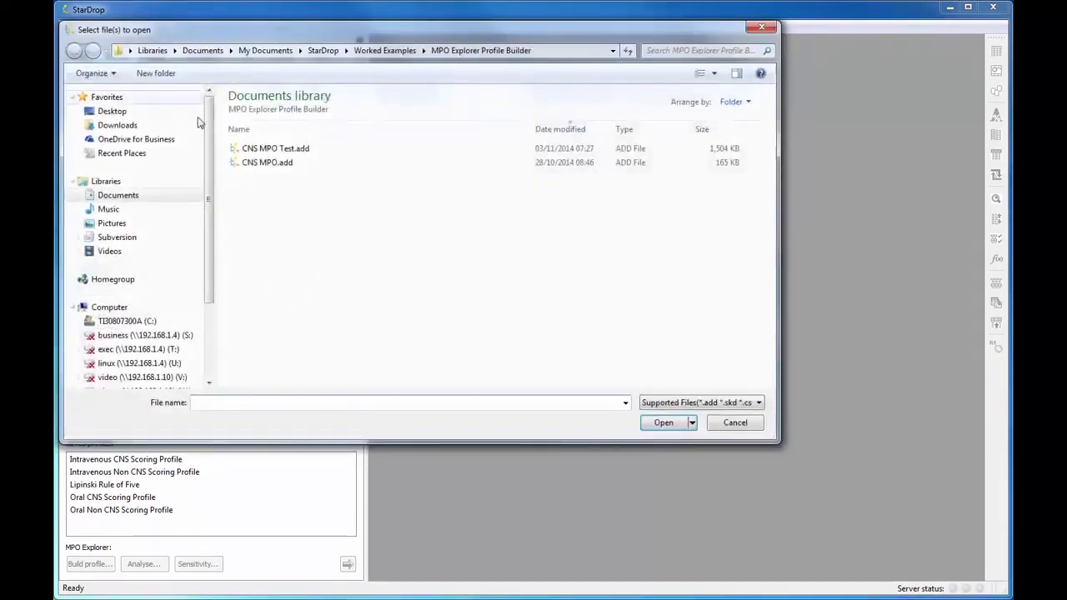
Open the CNS MPO.add data set and review its columns through to the CNS MPO score
left_click(263, 164)
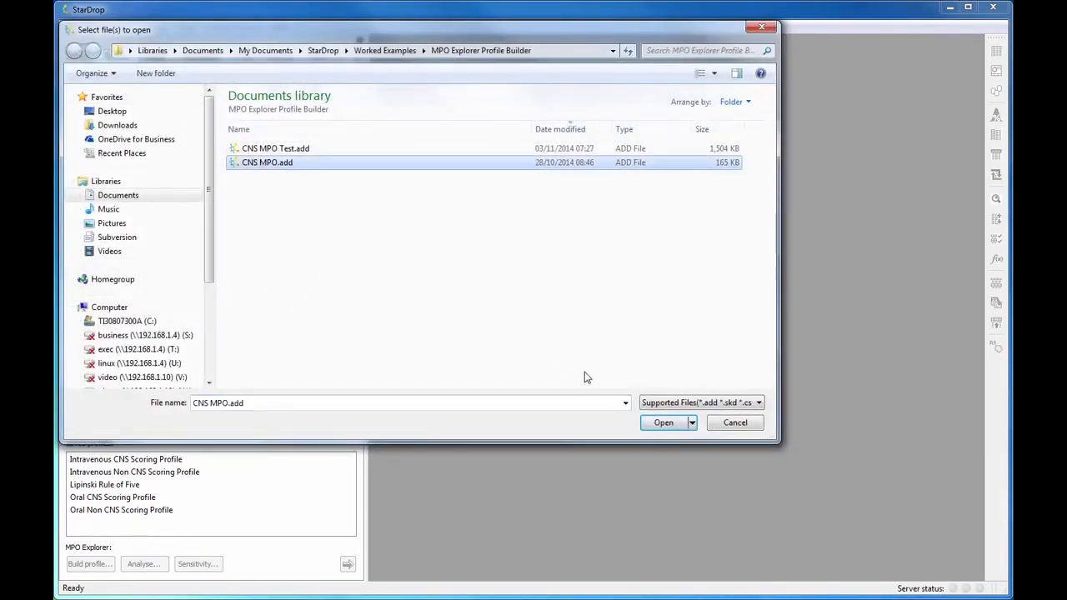
left_click(663, 423)
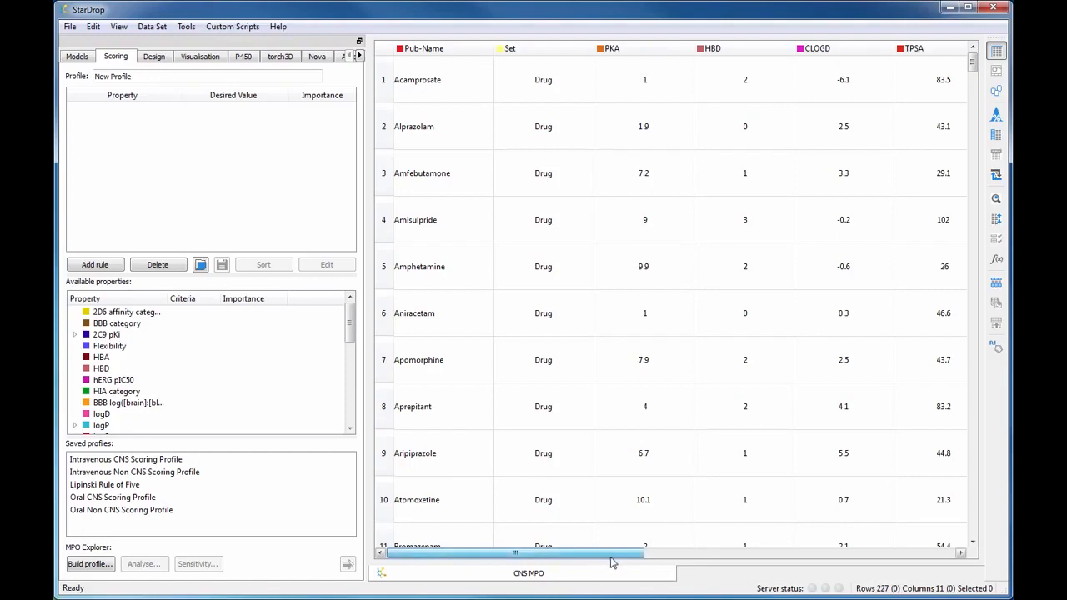
scroll(612, 562, "right", 1)
scroll(663, 566, "right", 1)
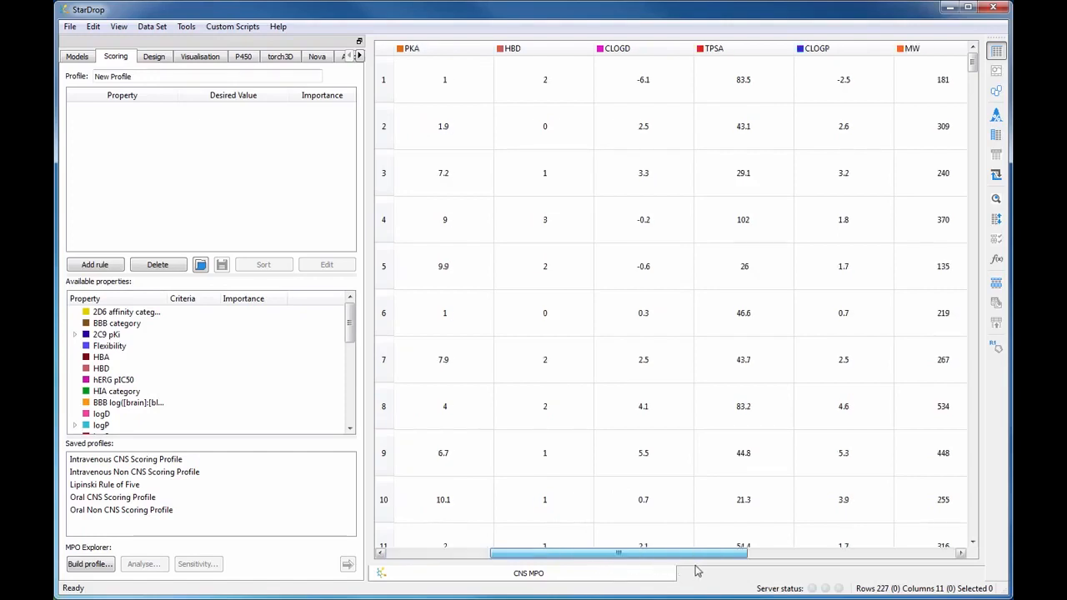
scroll(708, 572, "right", 1)
scroll(767, 577, "right", 1)
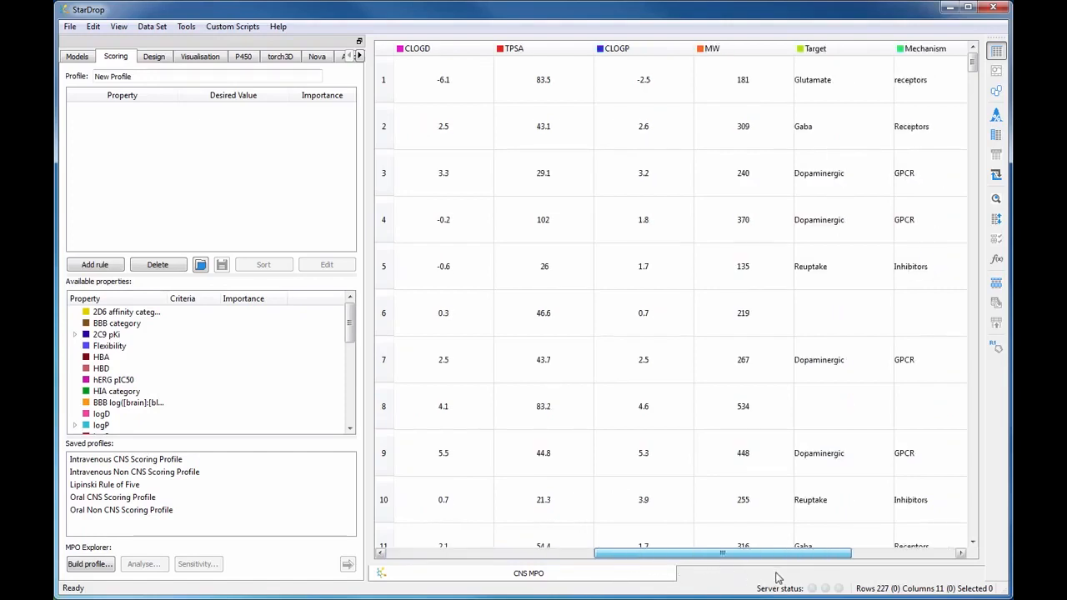
scroll(825, 578, "right", 1)
scroll(859, 579, "right", 1)
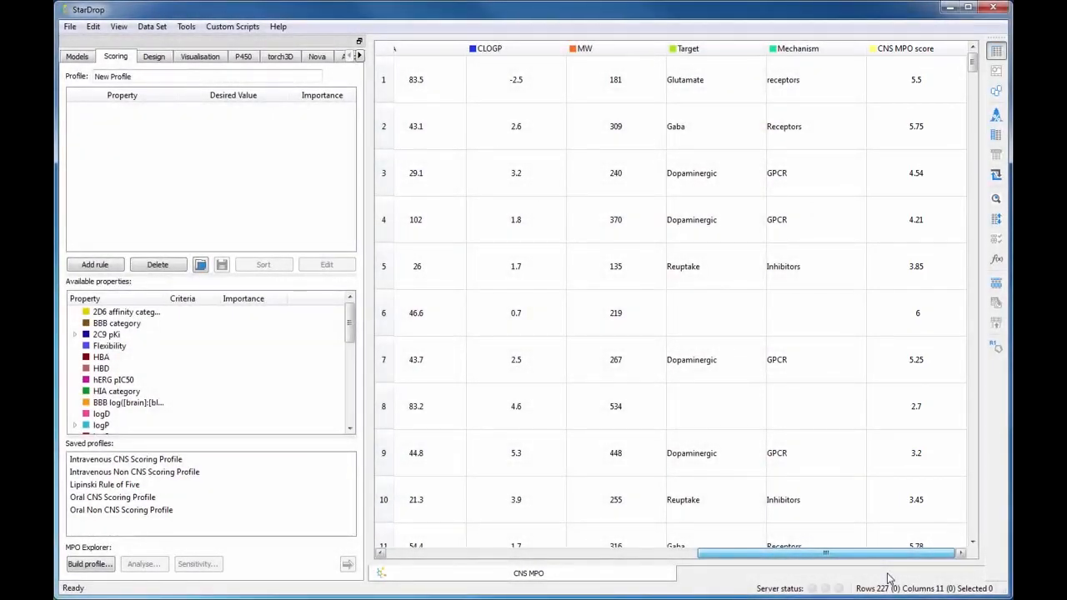
left_click_drag(833, 555, 541, 555)
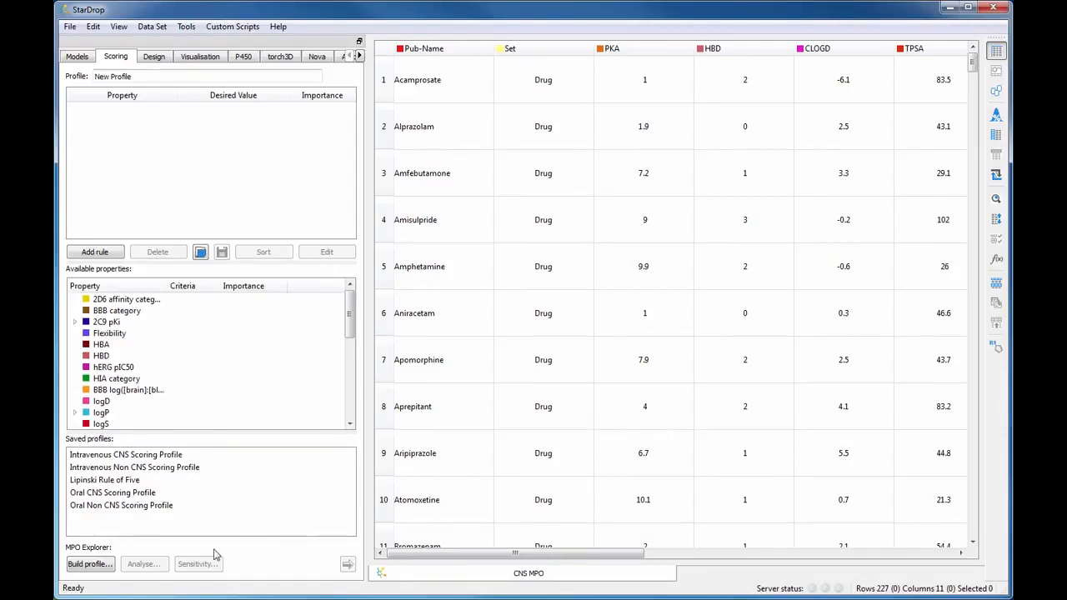
Start building an MPO Explorer profile from the CNS MPO data set with a Category objective on the Set column
left_click(89, 564)
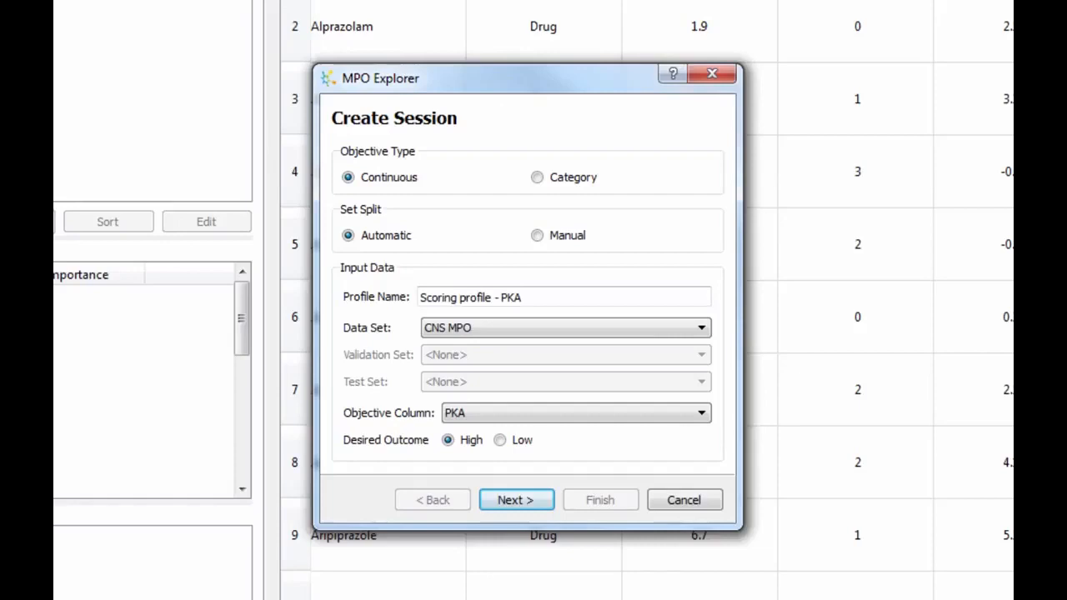
left_click(537, 178)
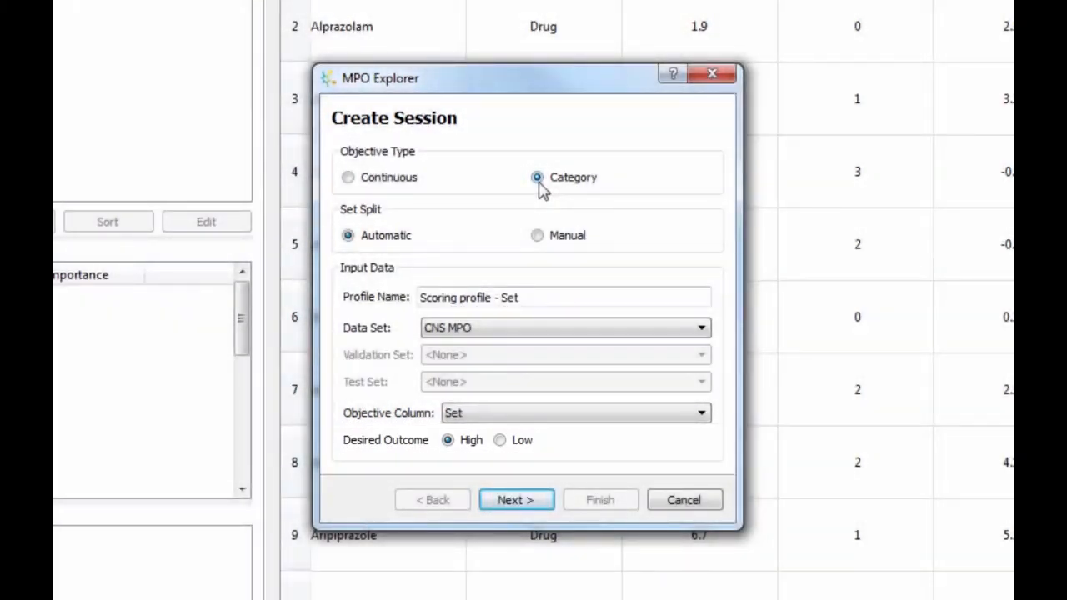
left_click(546, 503)
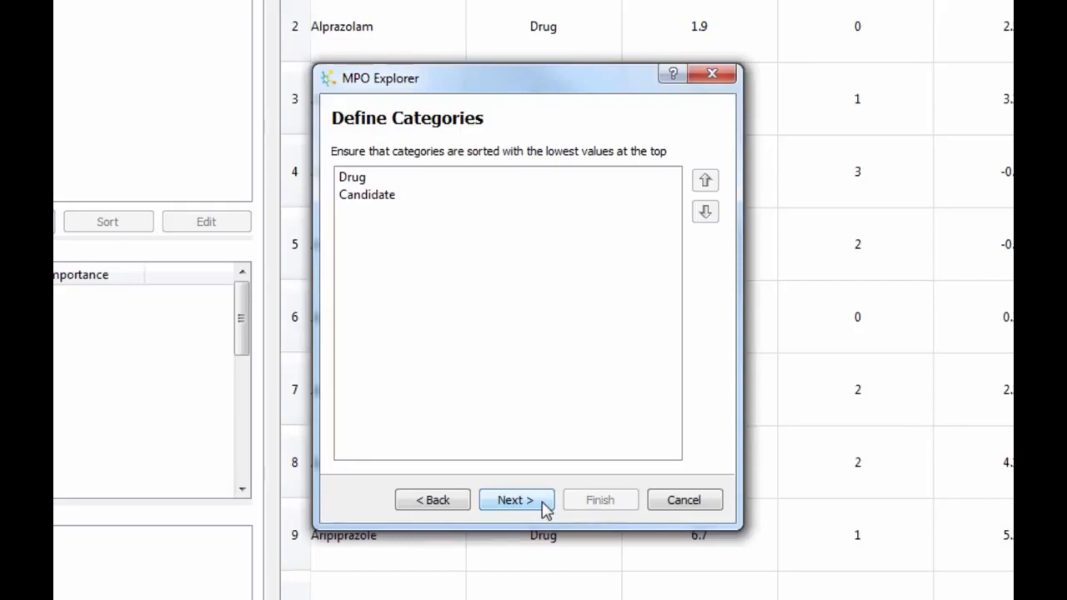
Order the objective categories with Candidate as the lowest and Drug as the highest
left_click(425, 179)
left_click(704, 213)
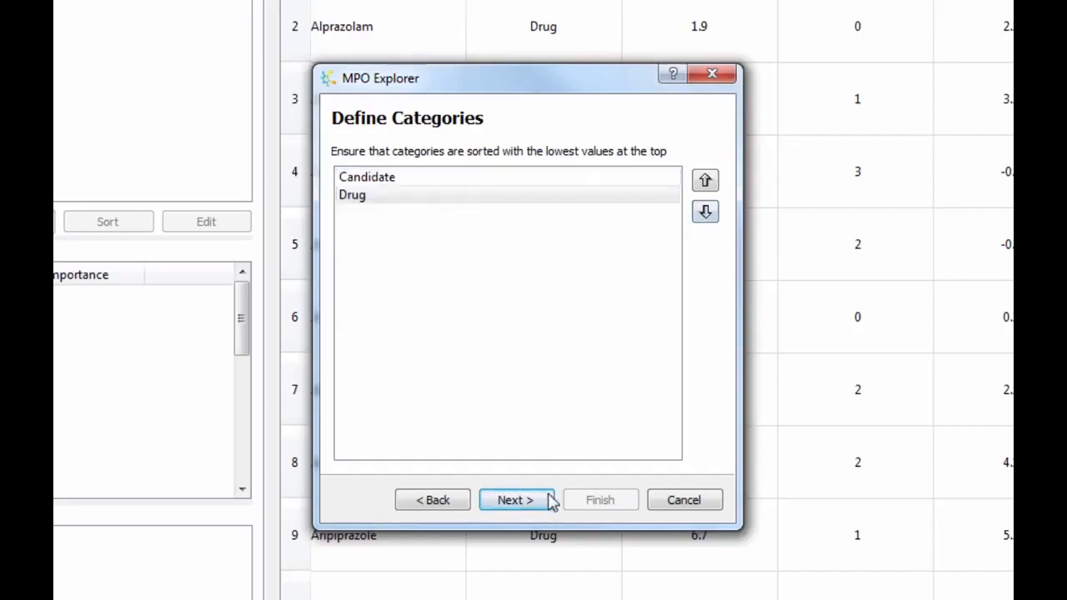
left_click(550, 500)
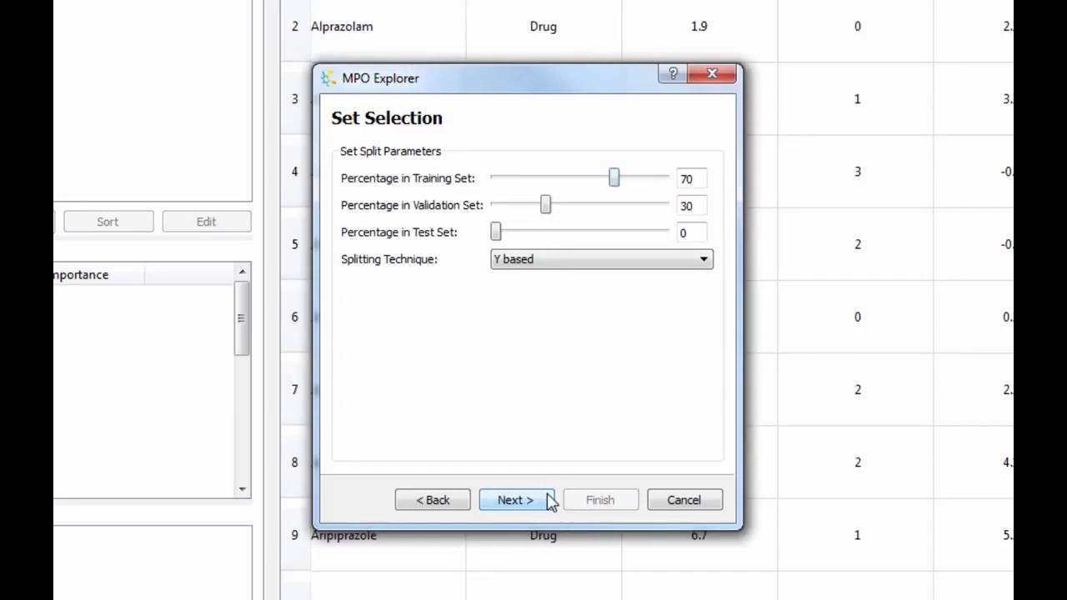
Accept the Y based split of 70% training and 30% validation, and exclude CNS MPO score from the properties
left_click(550, 500)
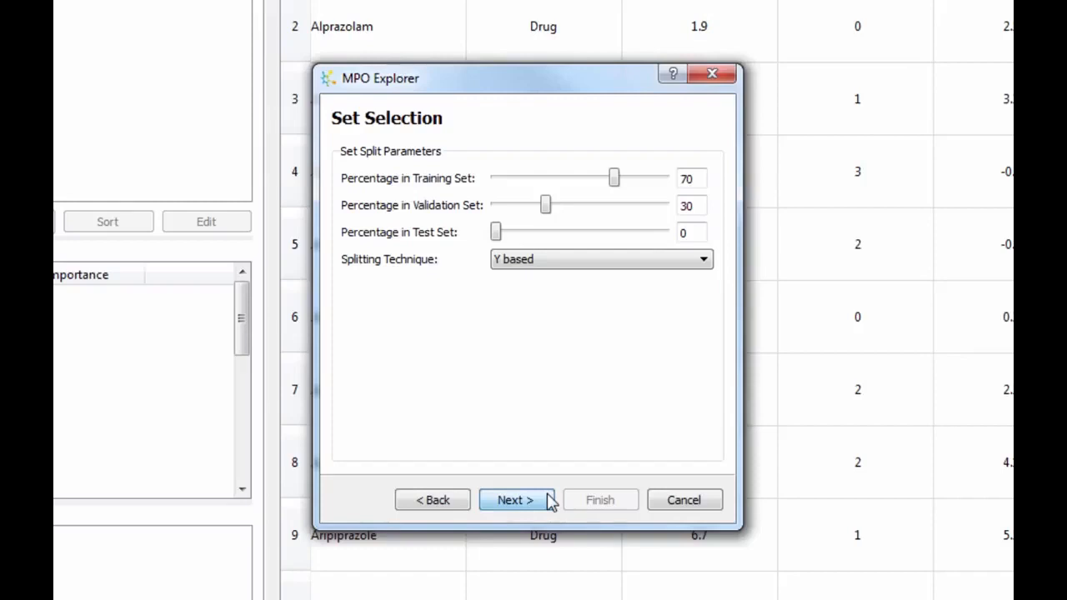
left_click(550, 501)
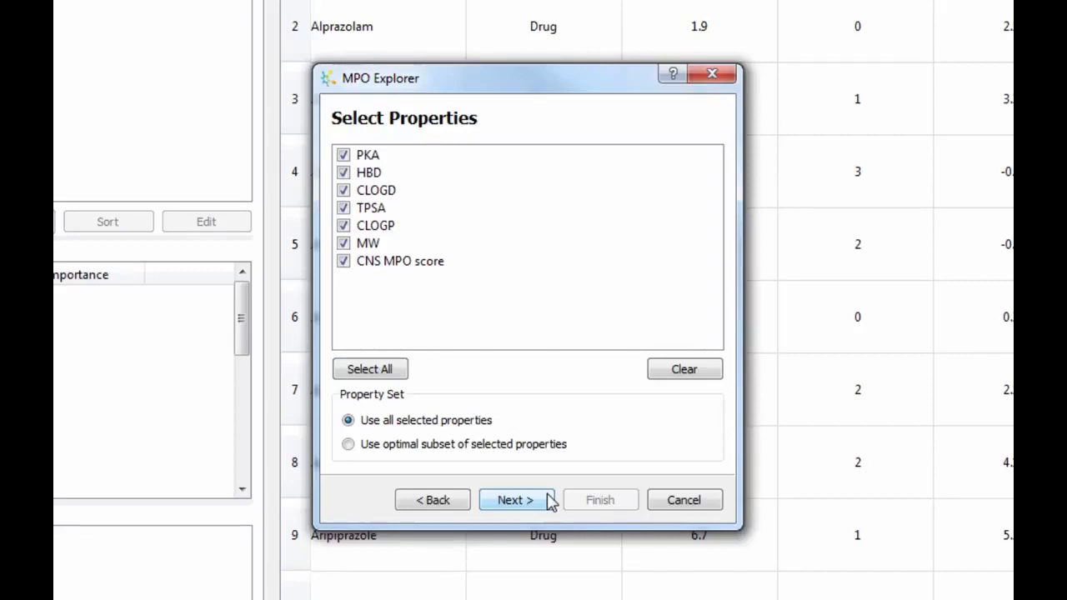
left_click(342, 261)
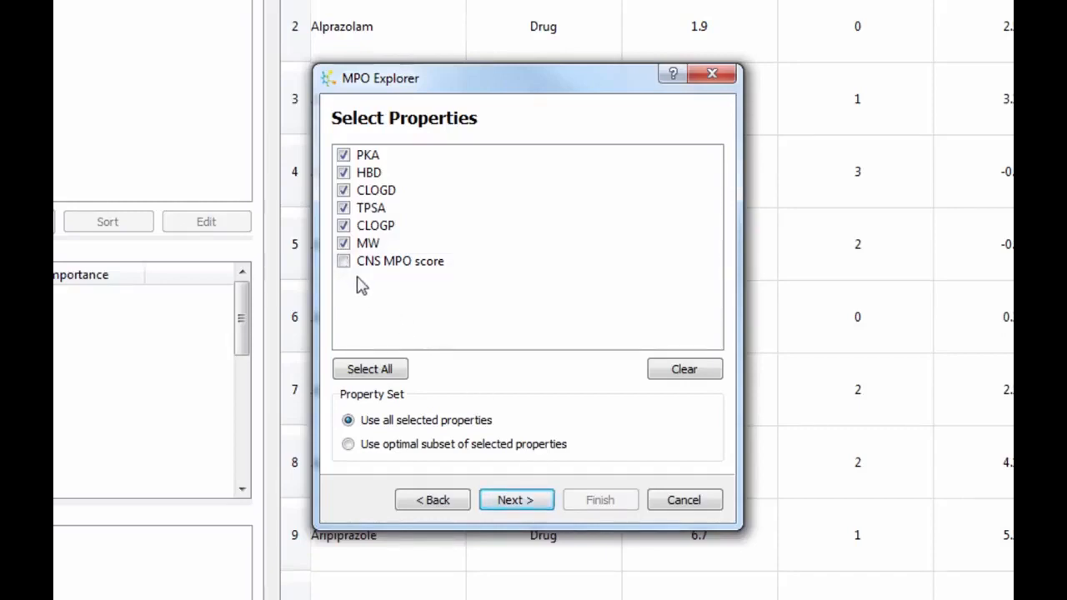
left_click(548, 500)
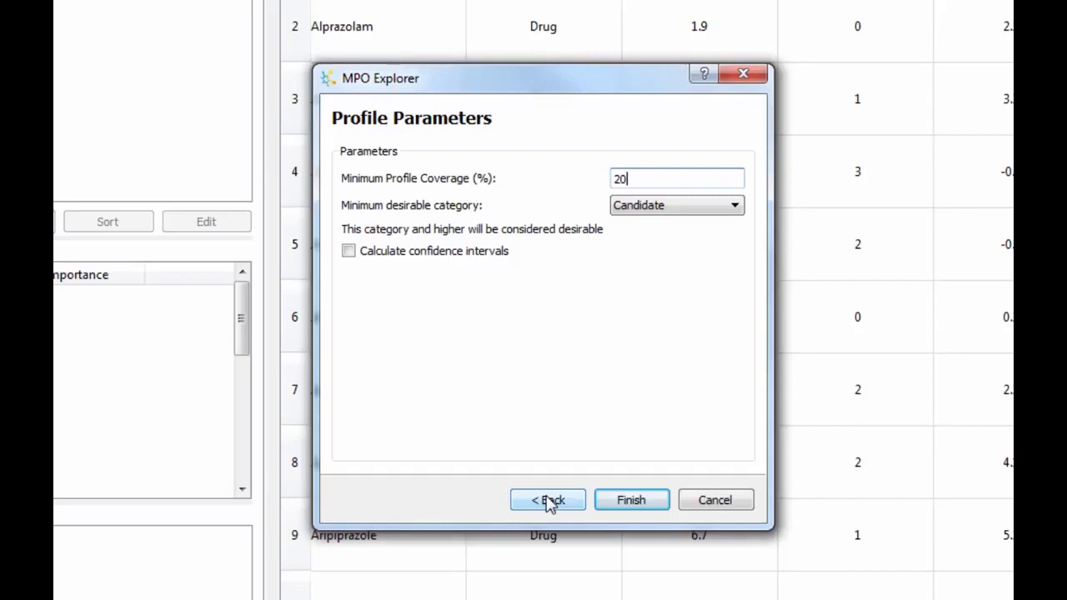
Set the minimum desirable category to Drug and build the profile with 20% minimum coverage
left_click(663, 209)
left_click(650, 240)
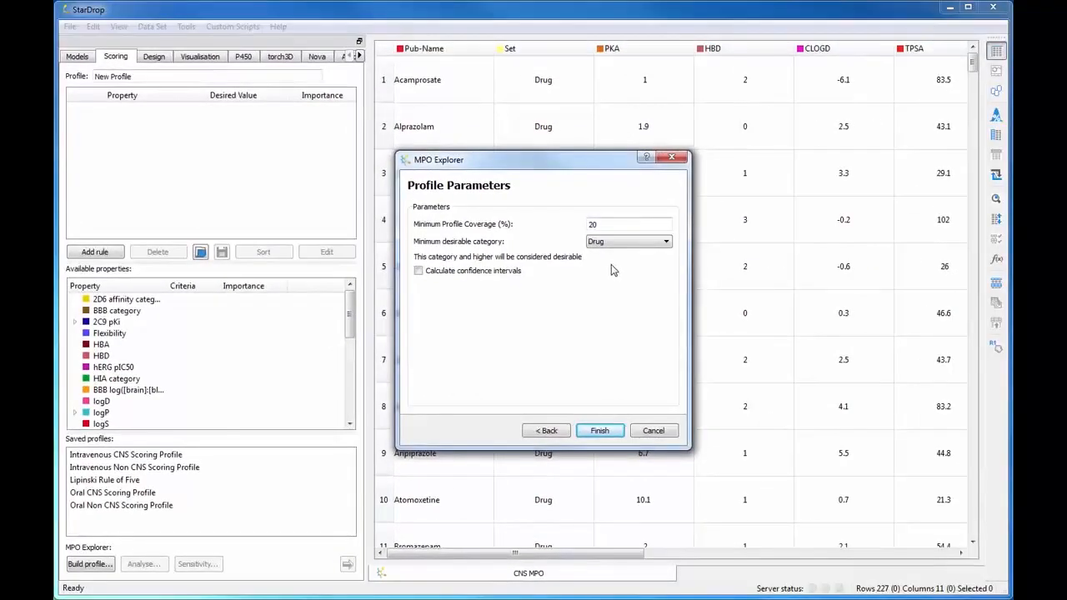
left_click(608, 430)
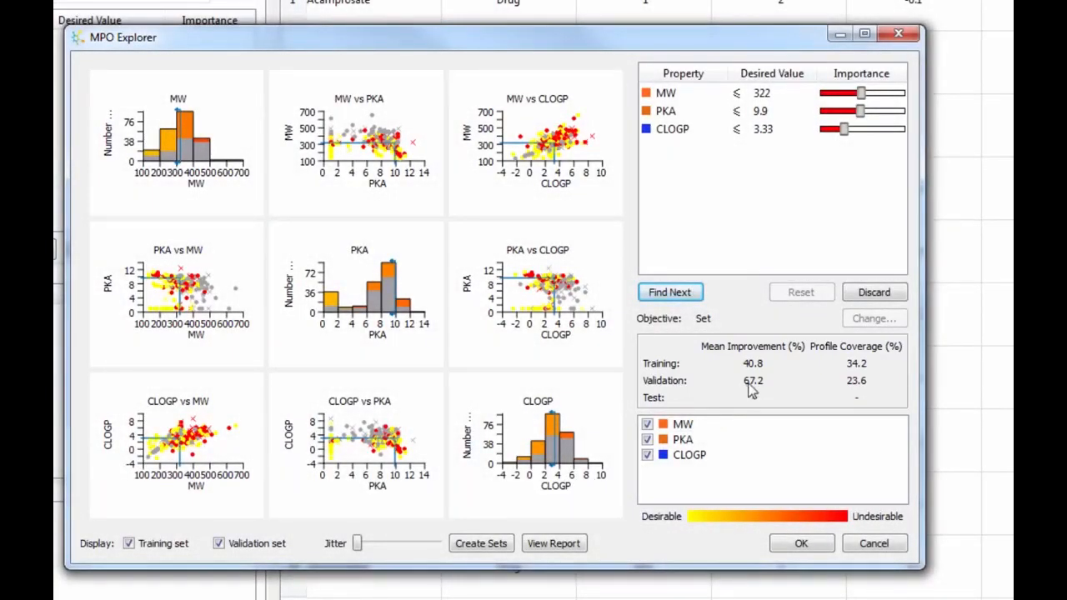
Try rule thresholds of 13.6 for PKA and 1.35 for CLOGP in the CLOGP vs PKA plot, and reset them
mouse_move(751, 391)
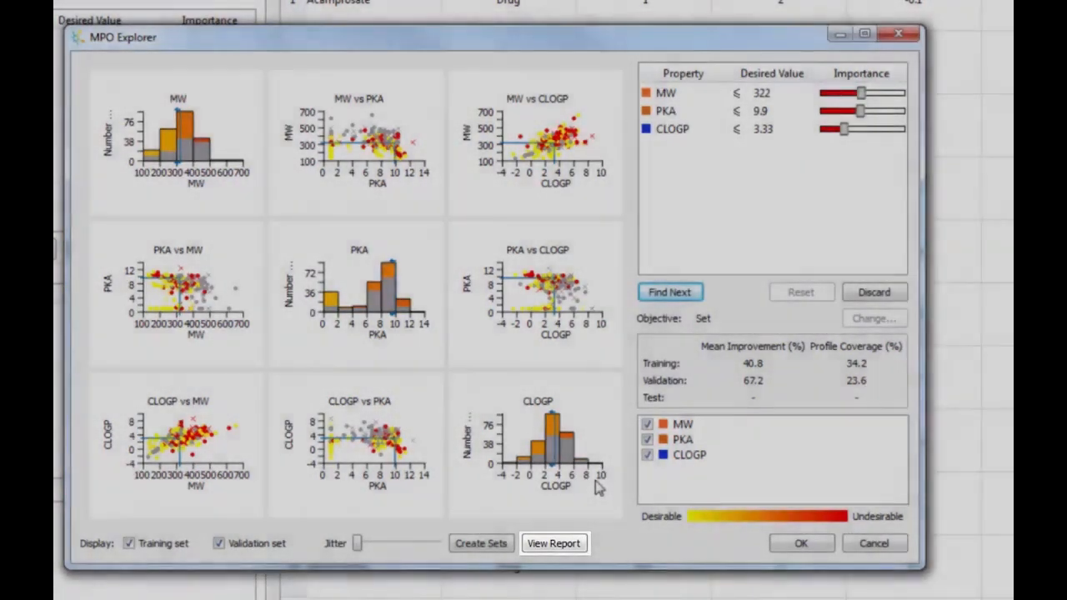
key("Tab")
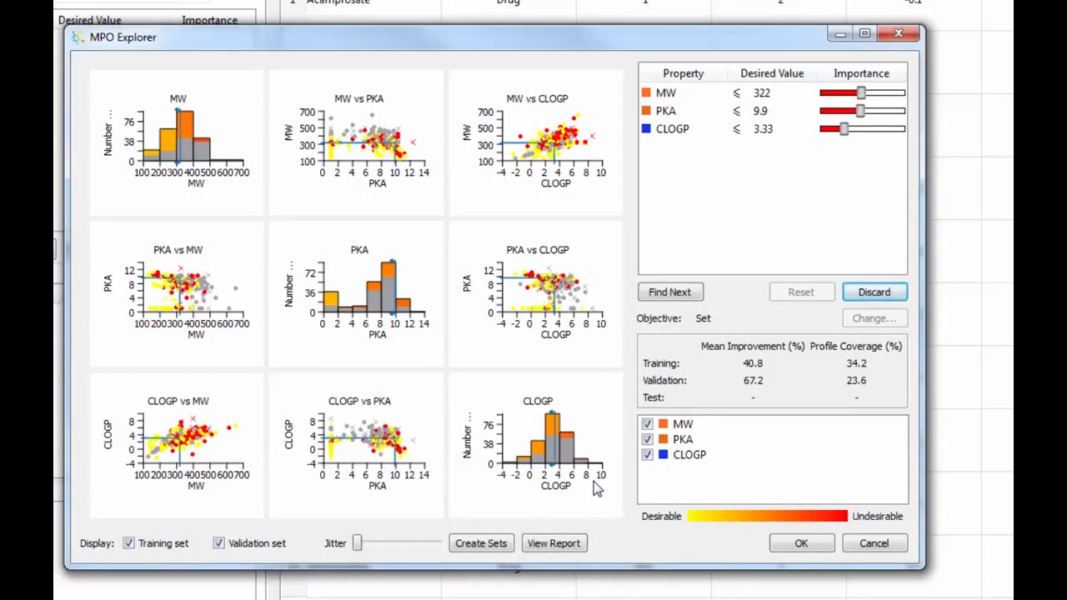
left_click_drag(379, 437, 423, 451)
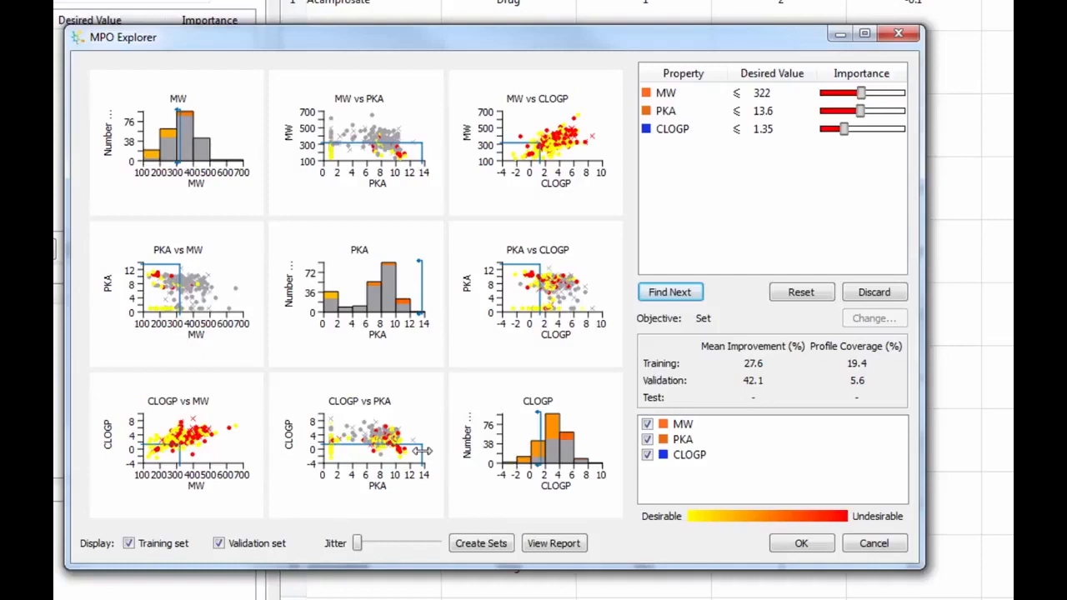
left_click(780, 298)
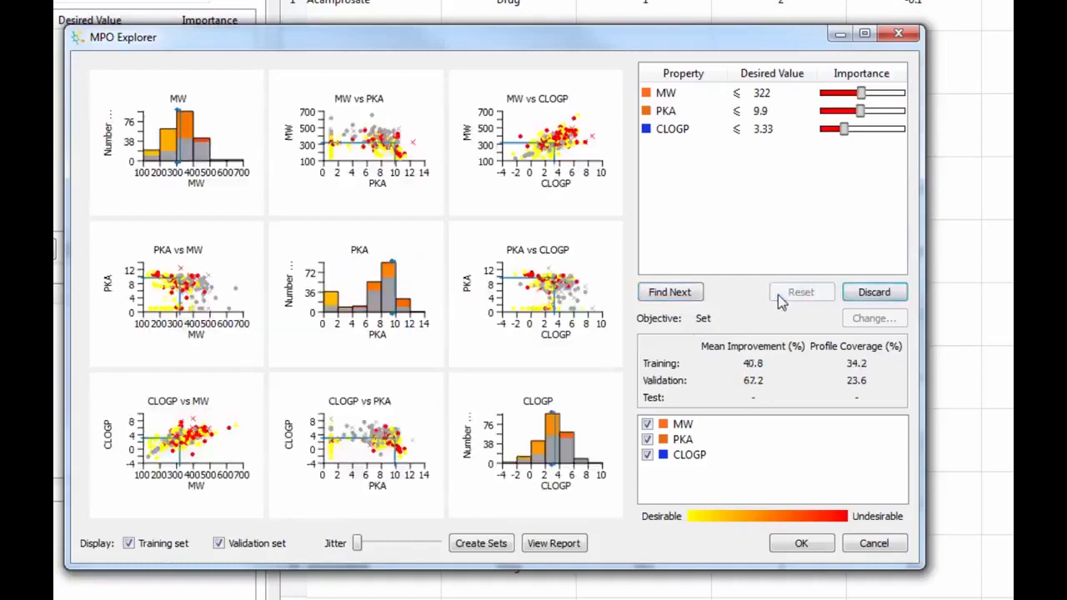
Find the next candidate rule for the profile and discard it
left_click(596, 481)
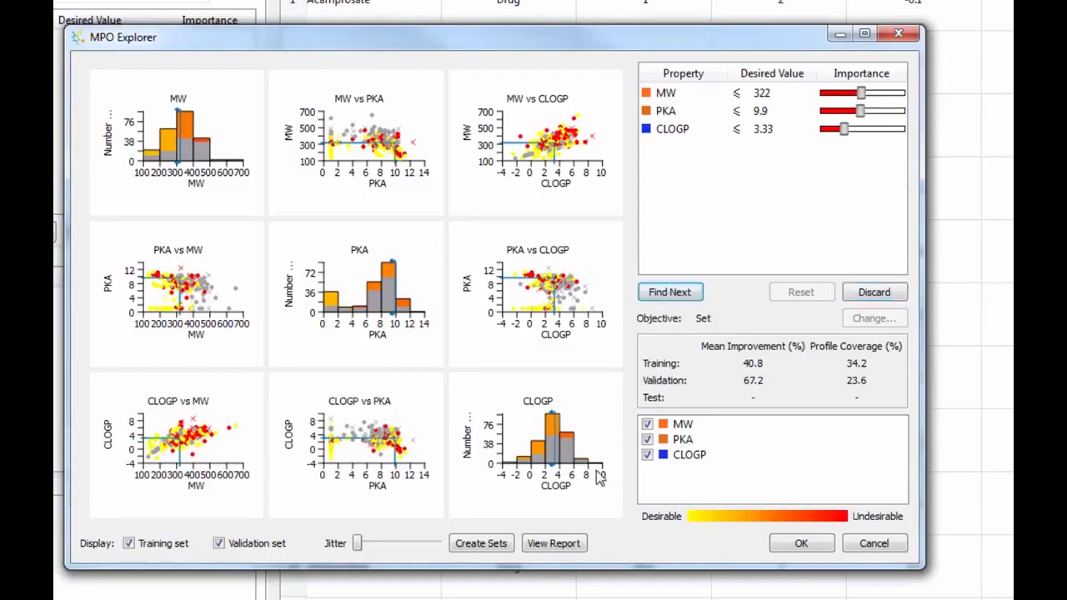
left_click(681, 293)
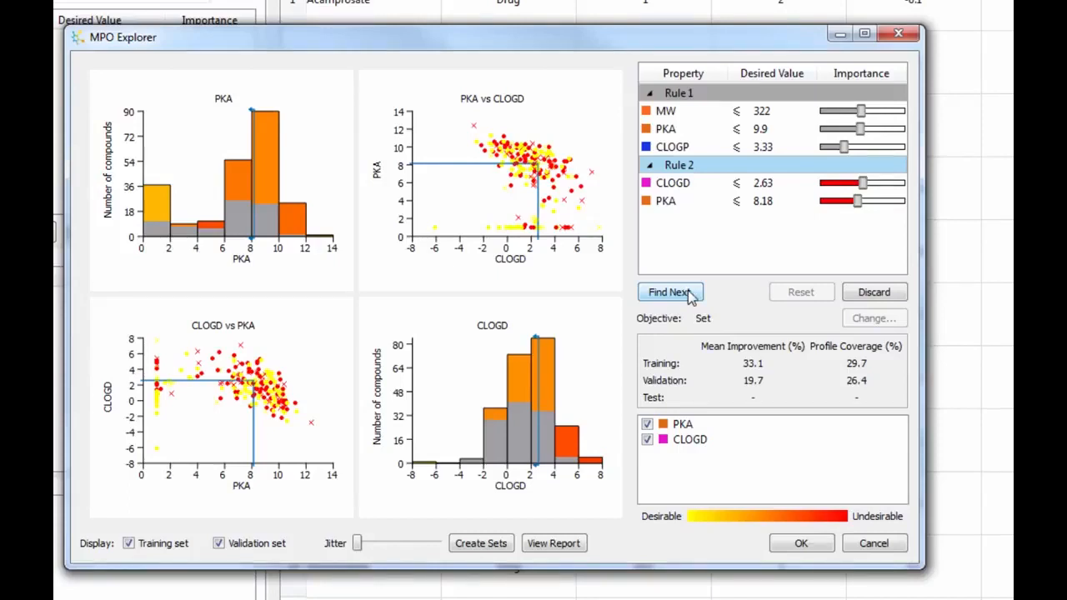
left_click(853, 299)
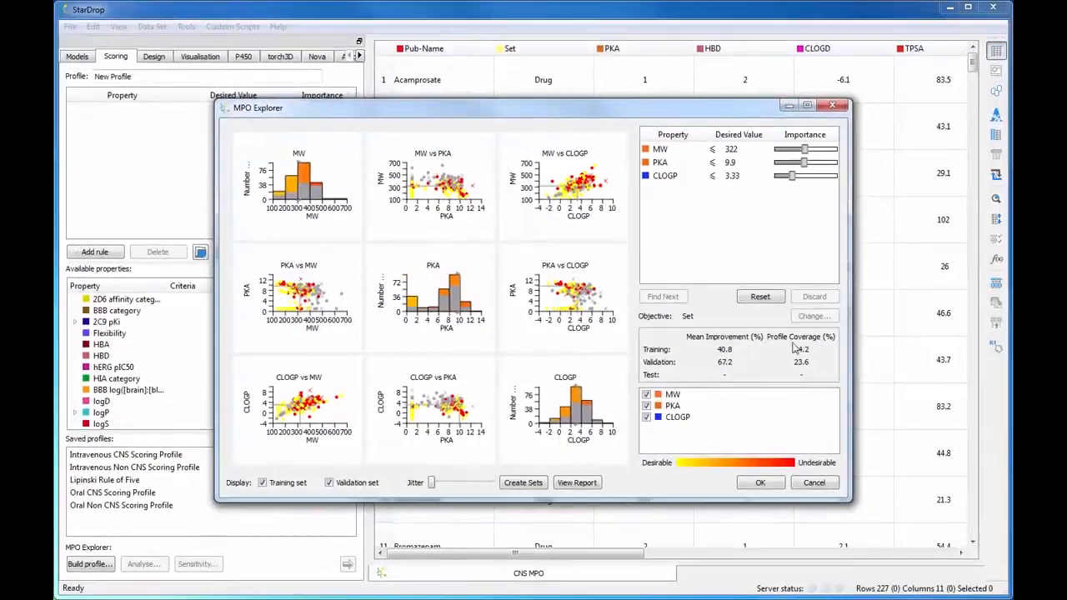
Accept the MW, PKA and CLOGP profile and score the data set with it despite the zero-uncertainty columns
left_click(771, 487)
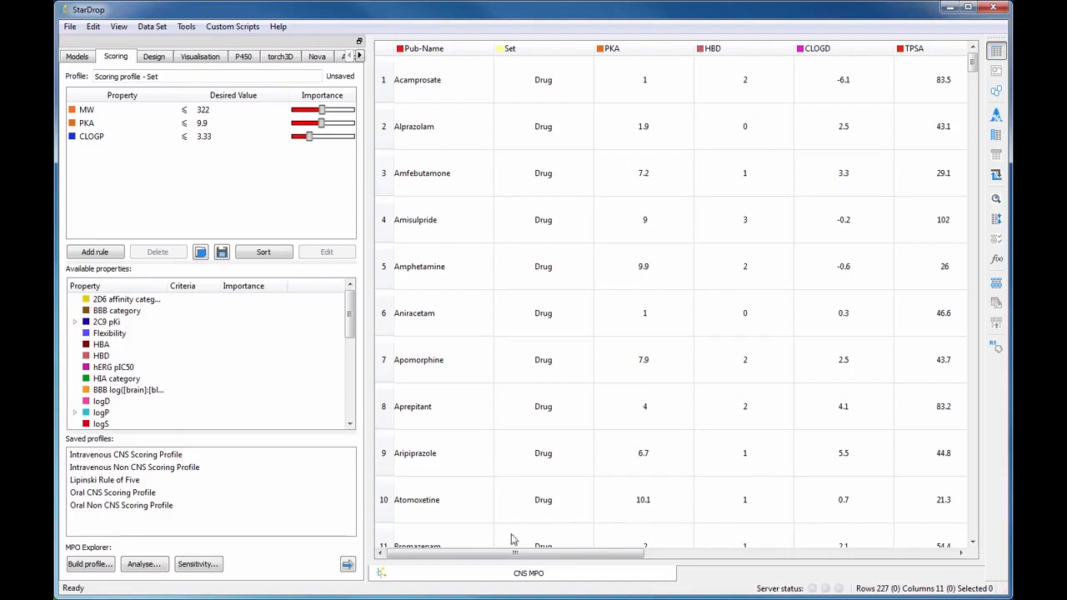
left_click(348, 565)
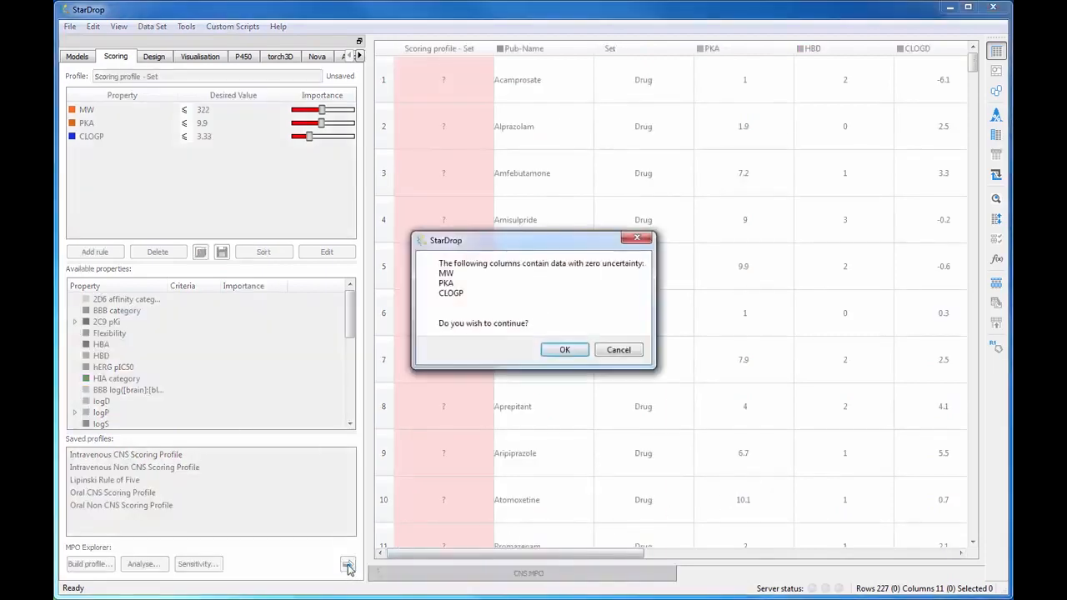
left_click(560, 350)
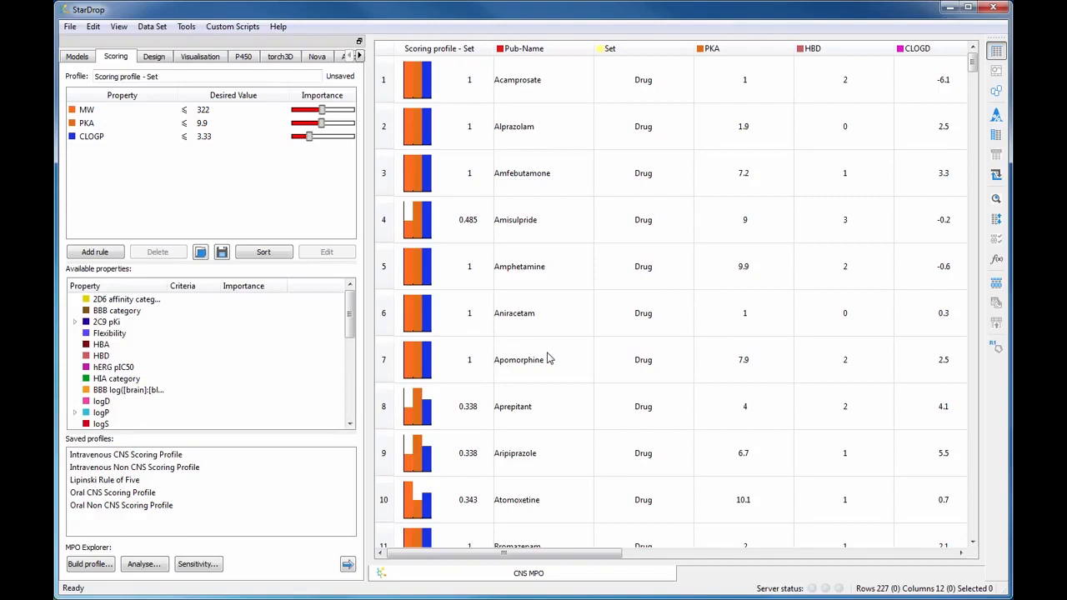
Plot a ROC curve of Scoring profile - Set as predictor of Set, and detach a copy into a taller window
left_click(201, 62)
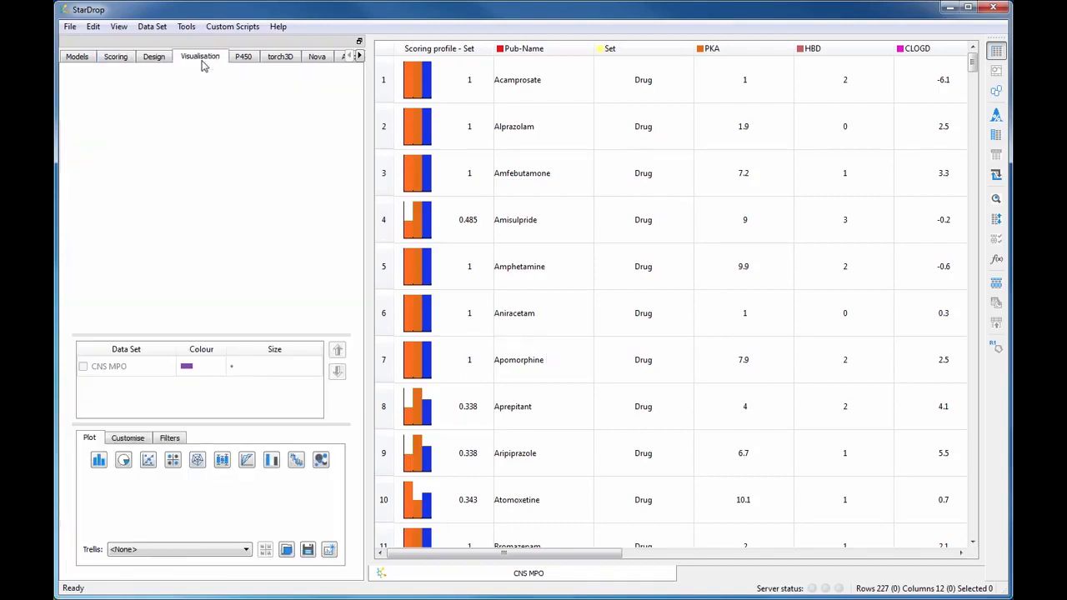
left_click(248, 458)
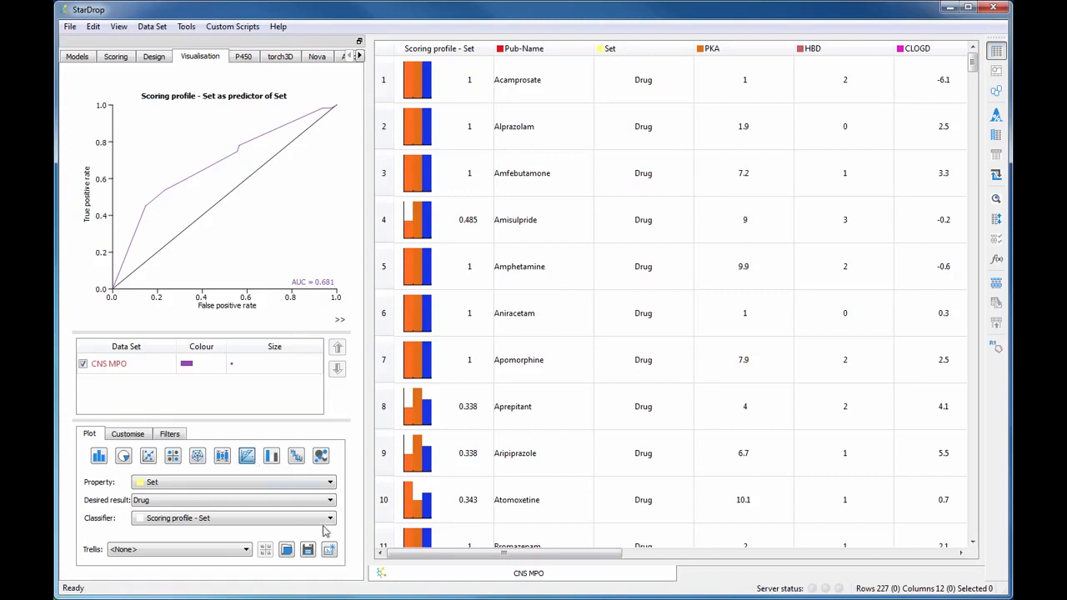
left_click(335, 554)
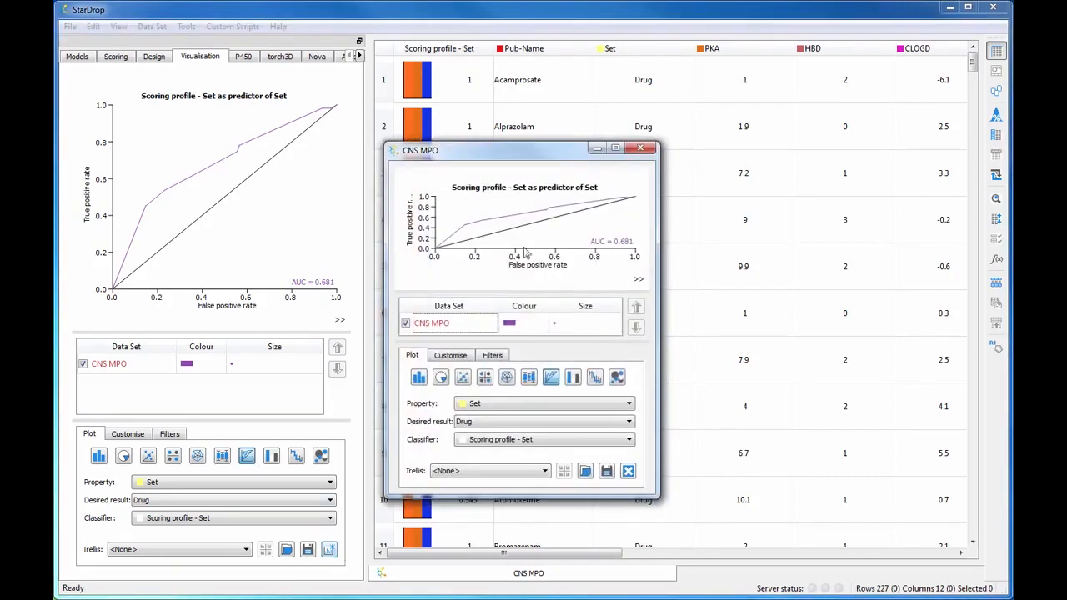
left_click_drag(529, 144, 525, 20)
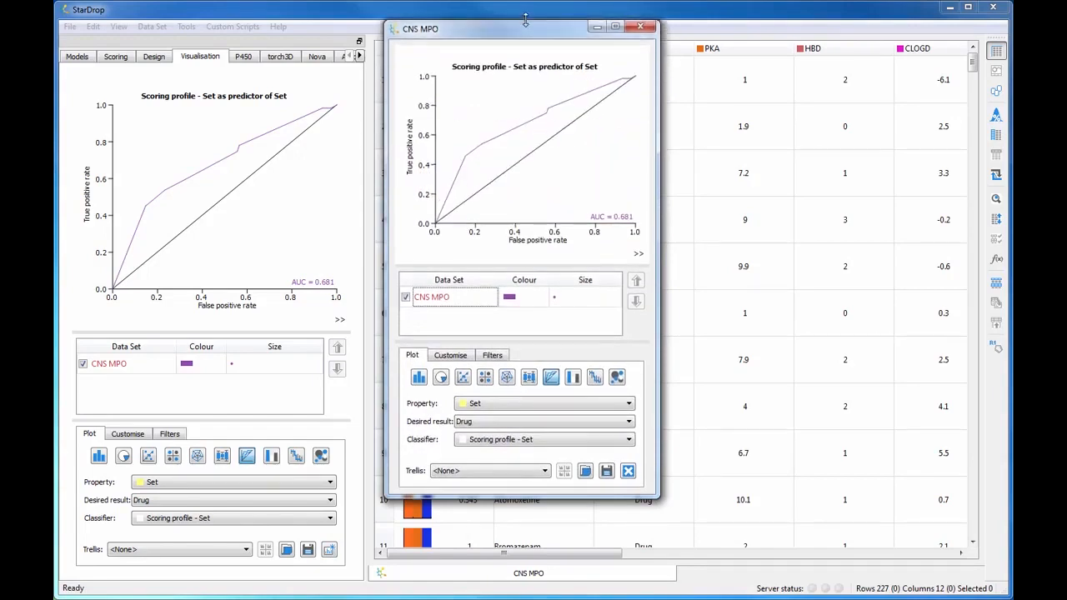
Change the docked ROC plot's classifier to CNS MPO score for comparison, and close the detached plot
left_click(203, 518)
left_click(171, 597)
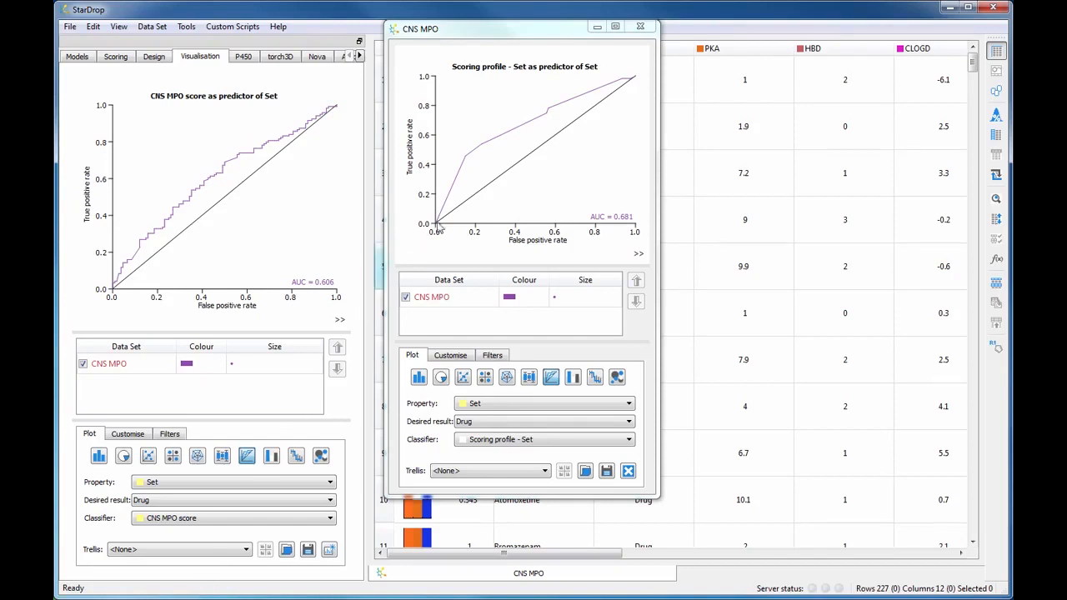
left_click(643, 28)
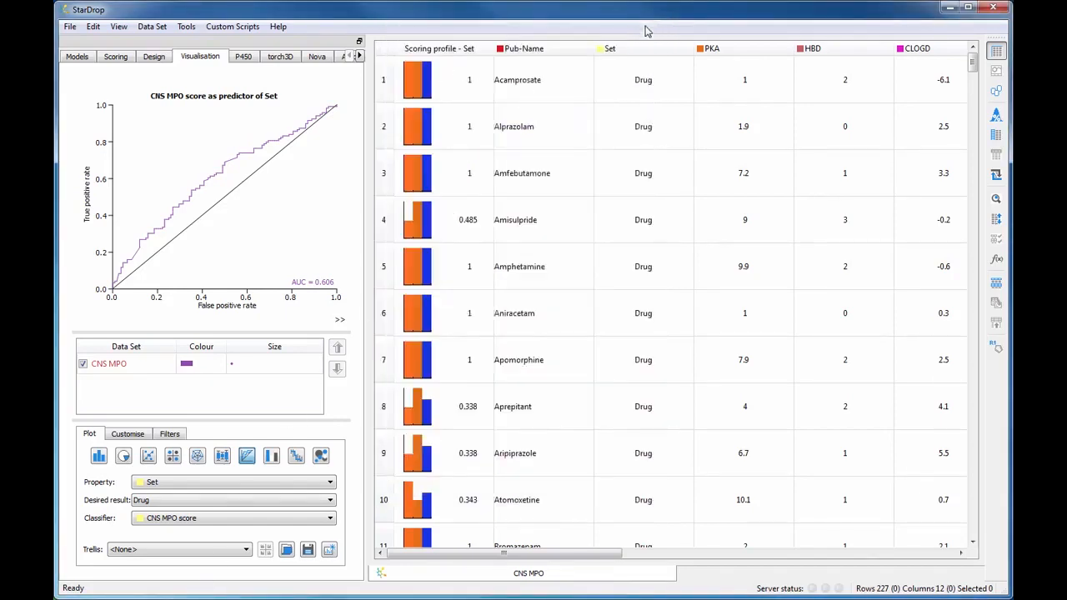
Open the data set file CNS MPO Test.add from the MPO Explorer Profile Builder folder
left_click(71, 28)
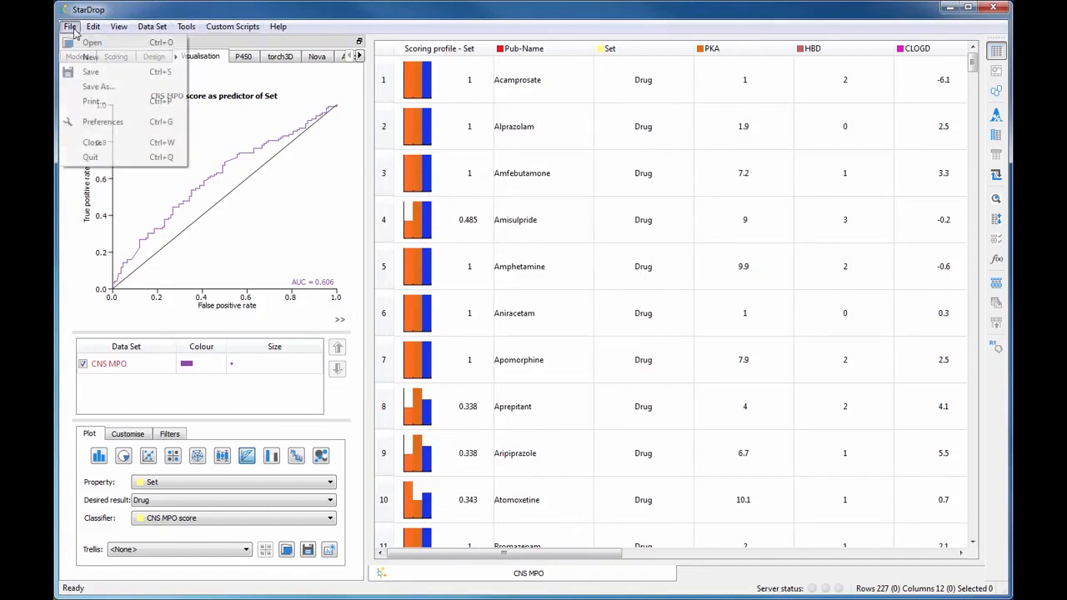
left_click(92, 43)
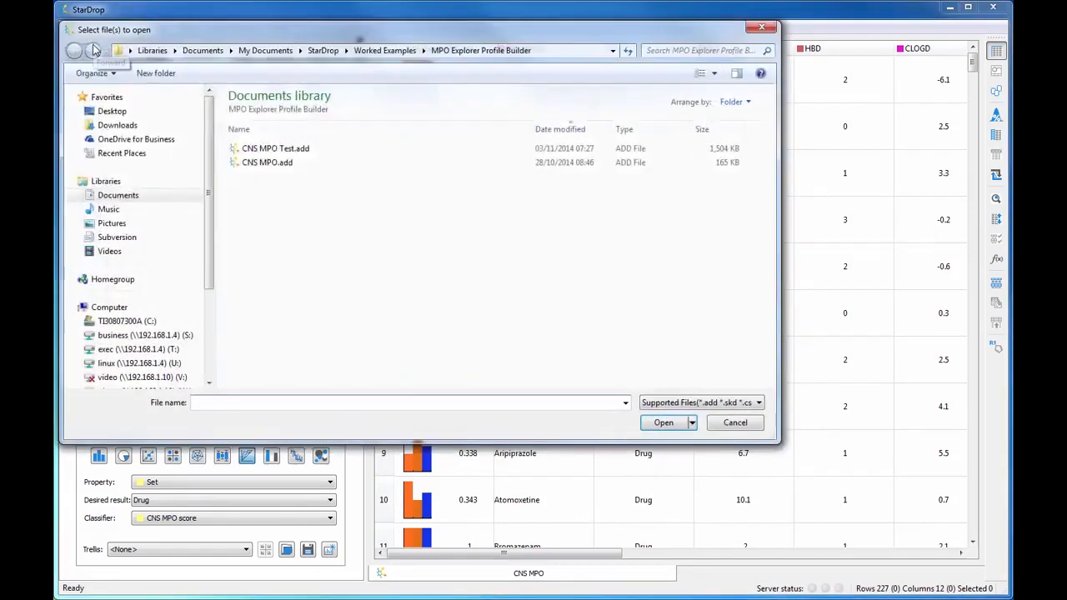
left_click(250, 149)
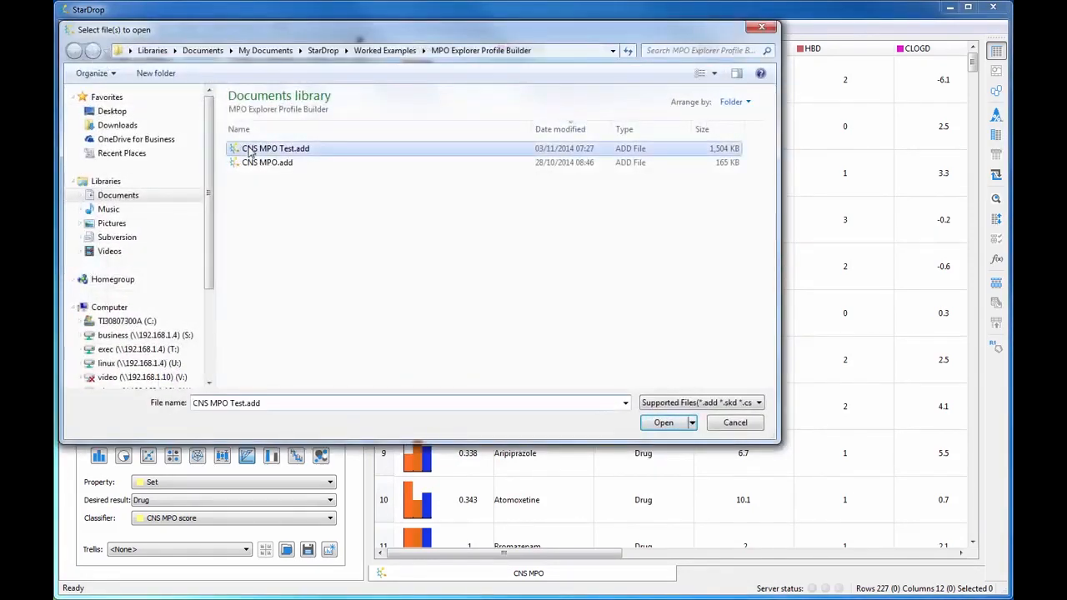
left_click(679, 429)
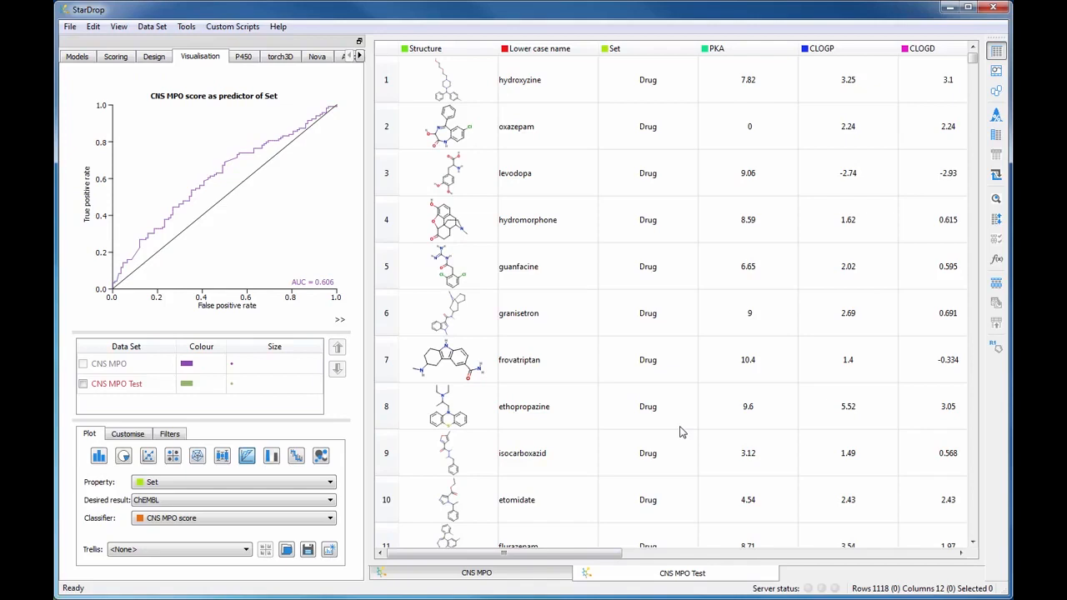
Score the CNS MPO Test data set with the MW, PKA and CLOGP profile, continuing despite the zero-uncertainty columns
left_click(111, 60)
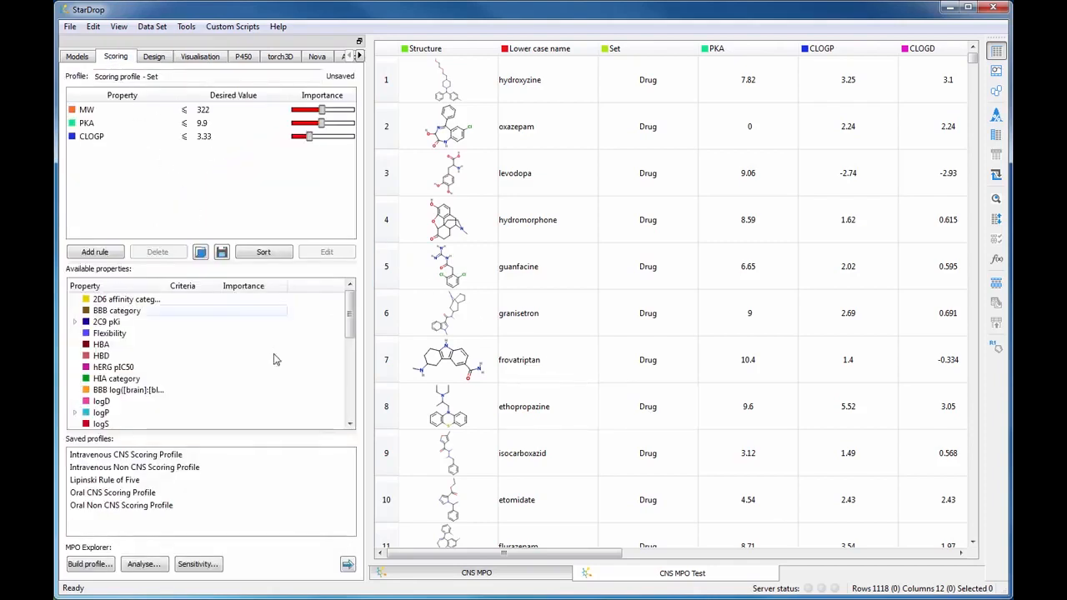
left_click(348, 564)
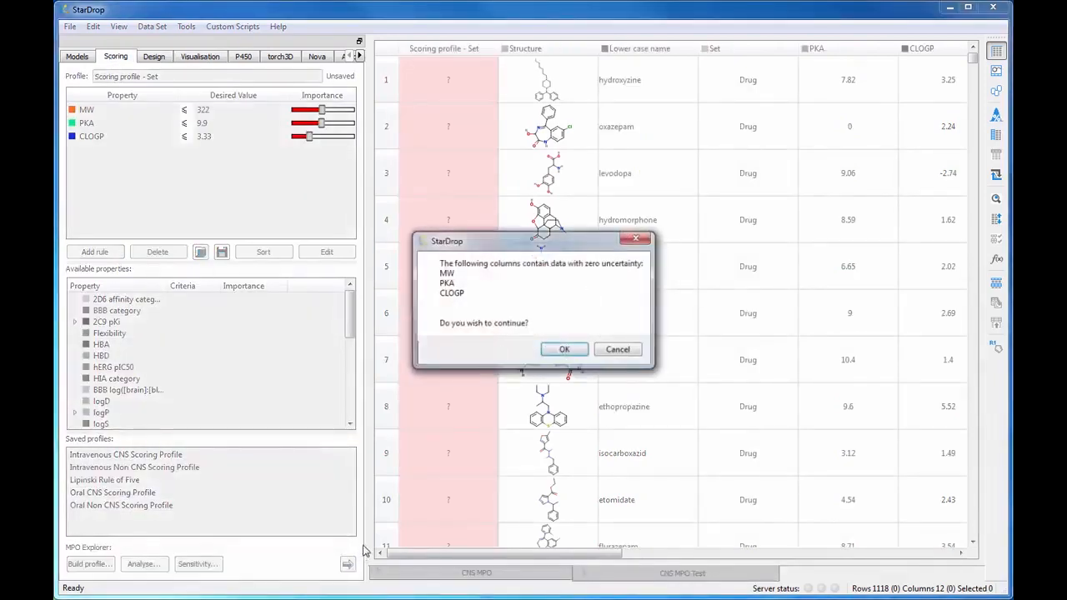
left_click(564, 350)
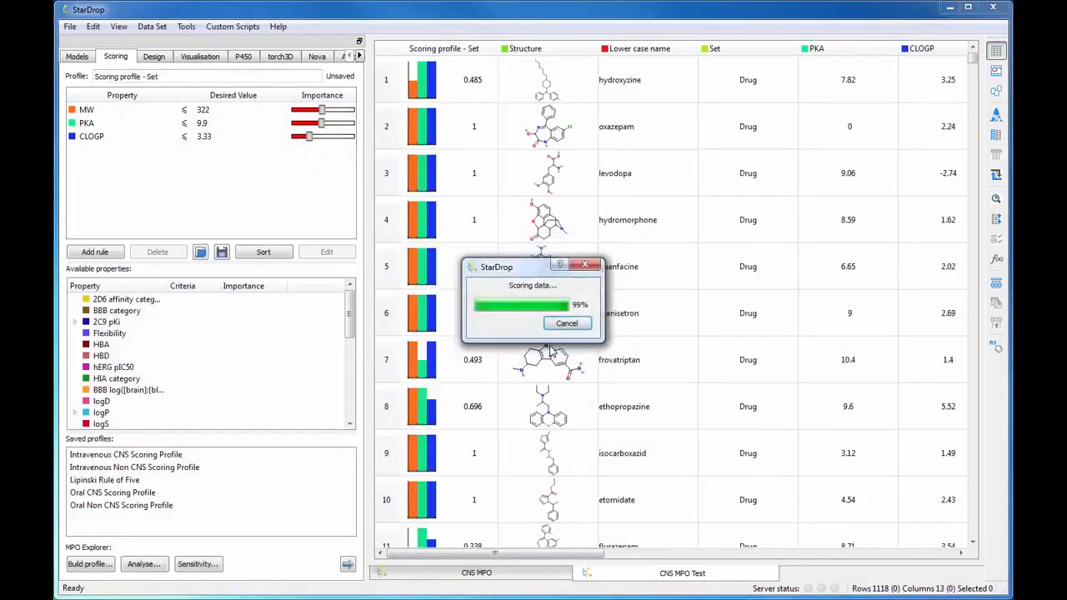
mouse_move(551, 352)
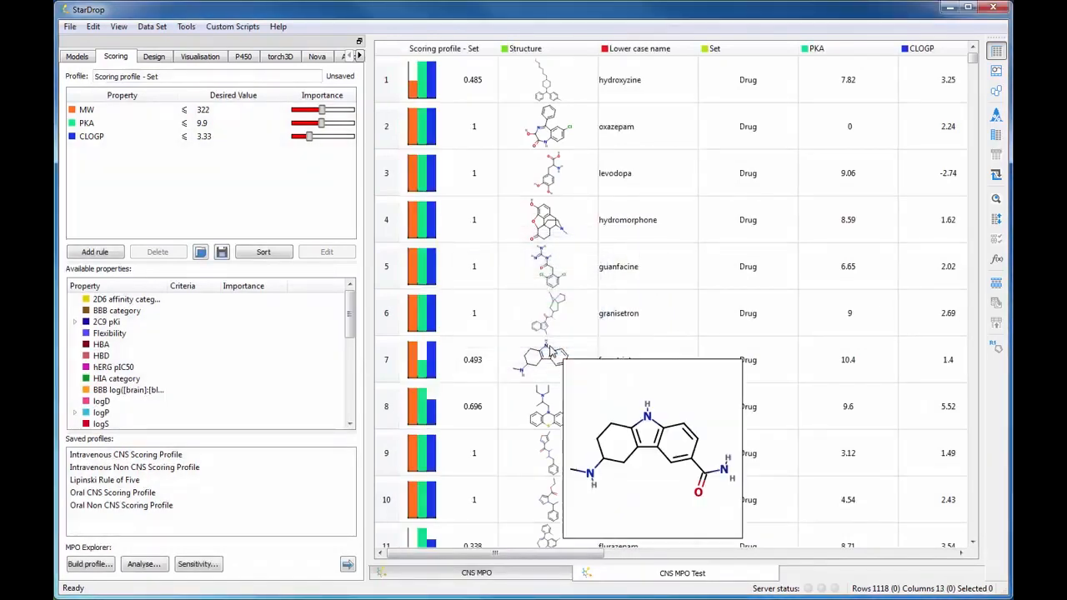
Show CNS MPO Test in the ROC plot with Drug as desired result and Scoring profile - Set as classifier
left_click(184, 60)
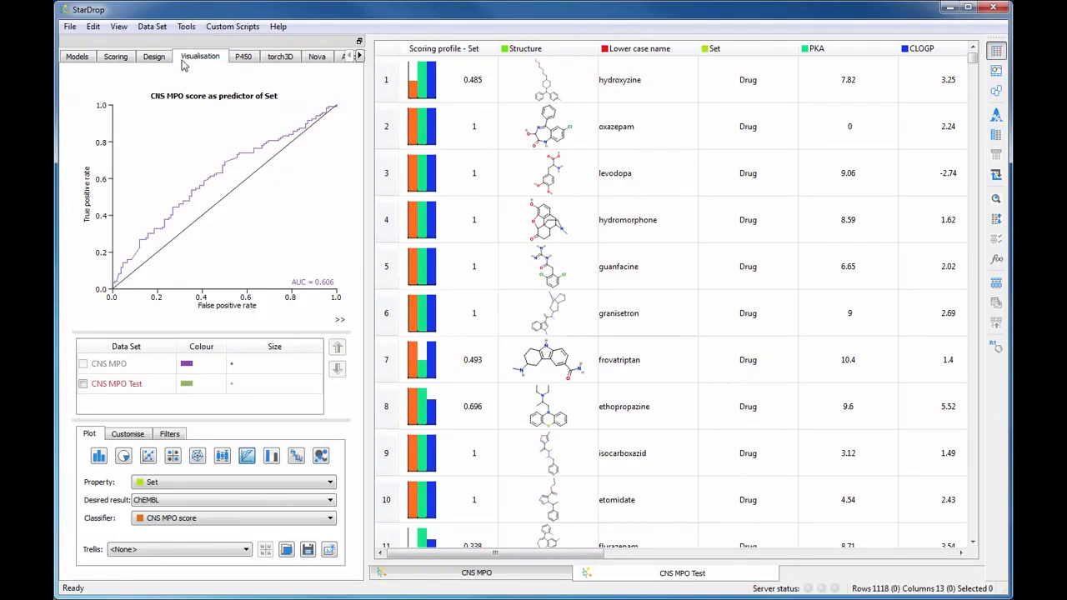
left_click(83, 384)
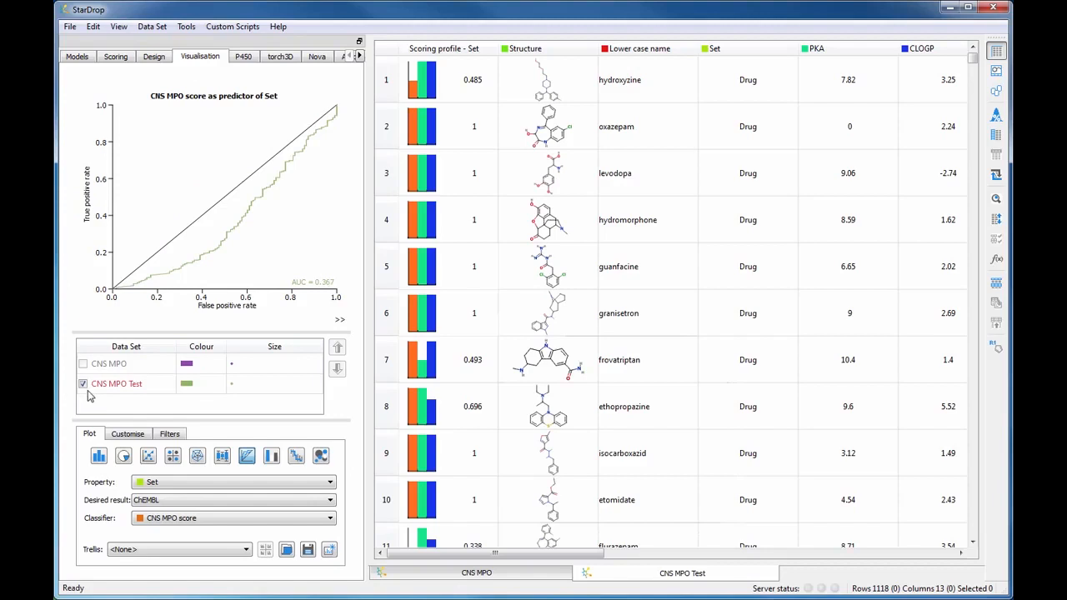
left_click(194, 500)
left_click(197, 520)
left_click(197, 518)
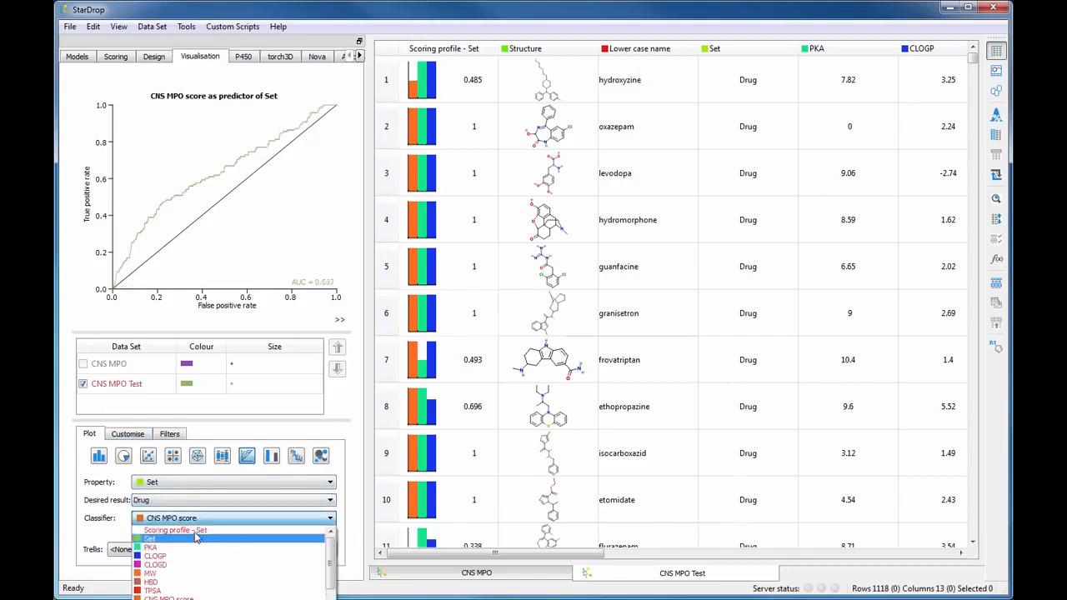
left_click(195, 530)
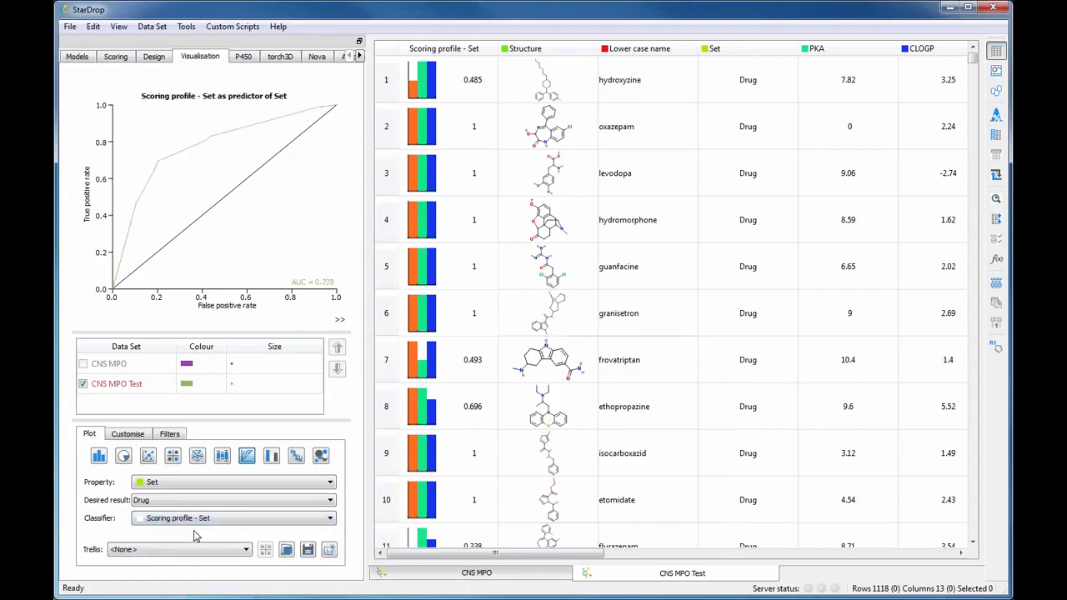
Detach a copy of the test set's ROC plot into a taller window and change the docked plot's classifier to CNS MPO score
left_click(329, 550)
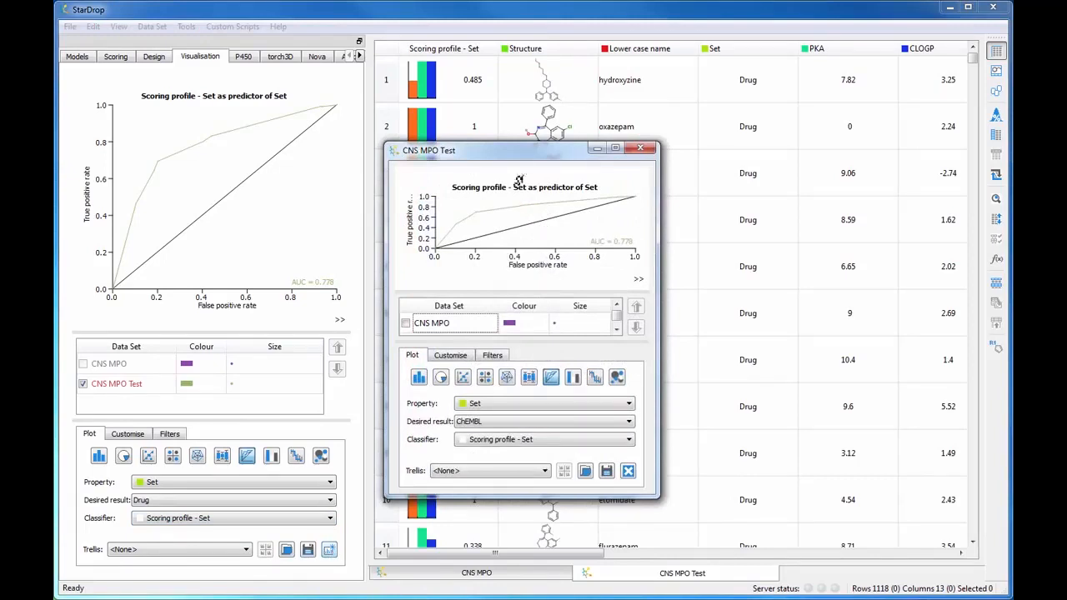
left_click_drag(525, 144, 525, 34)
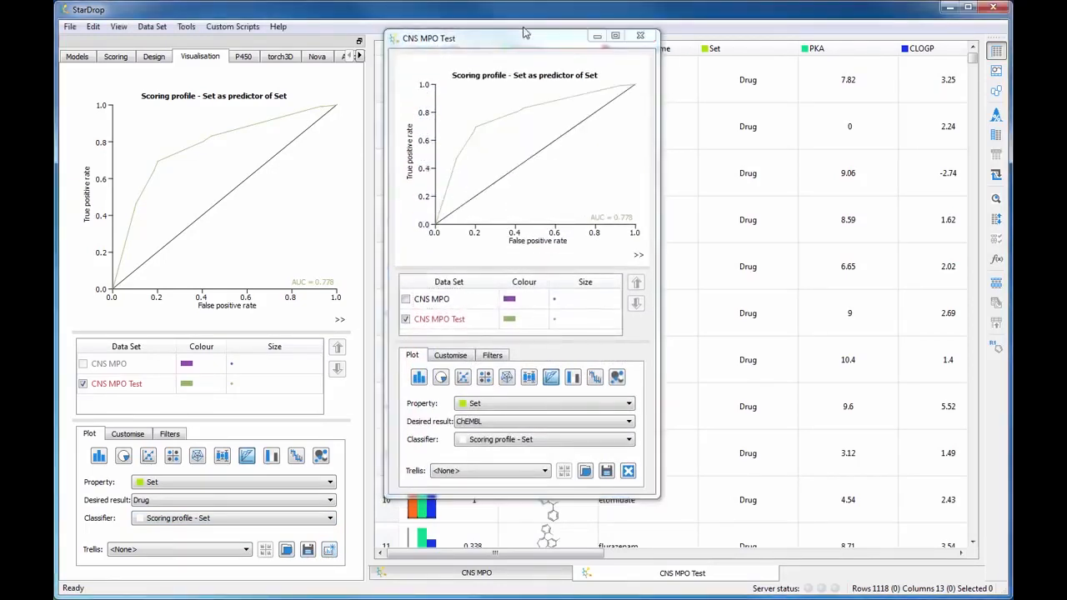
left_click(520, 38)
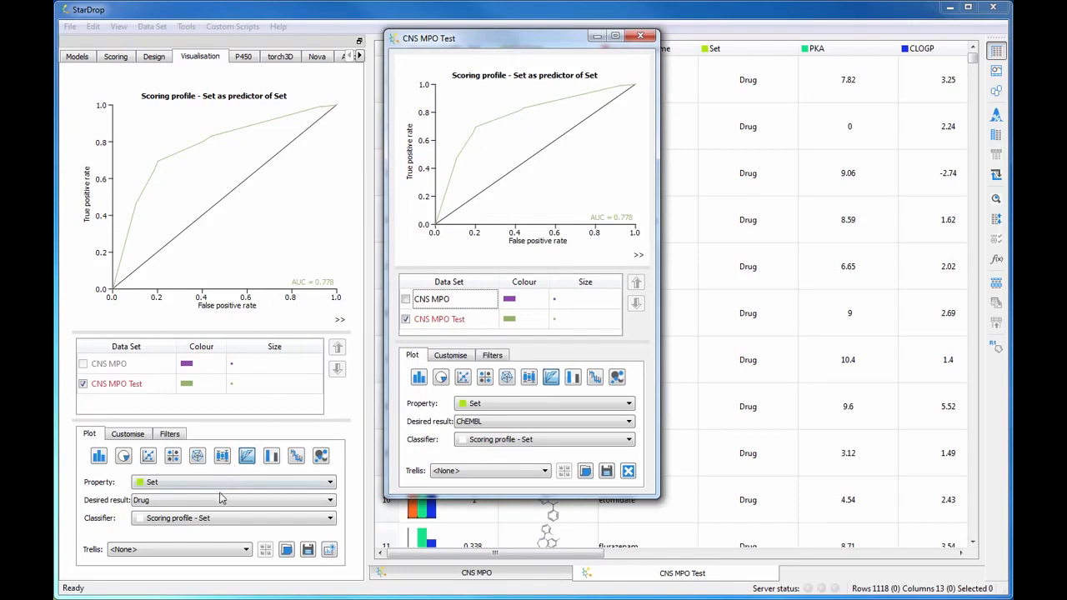
left_click(220, 520)
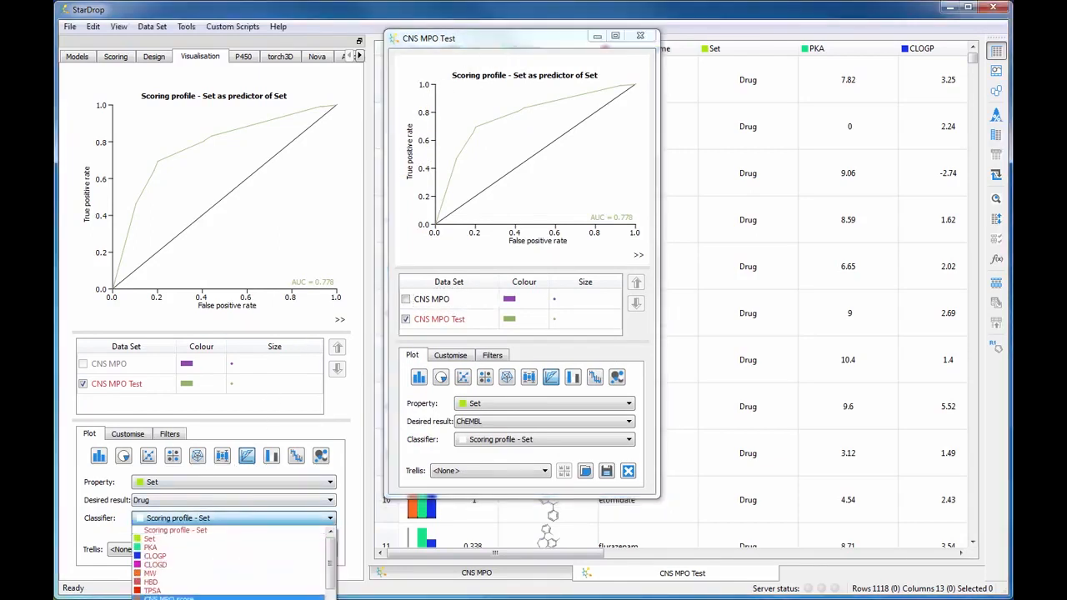
left_click(209, 594)
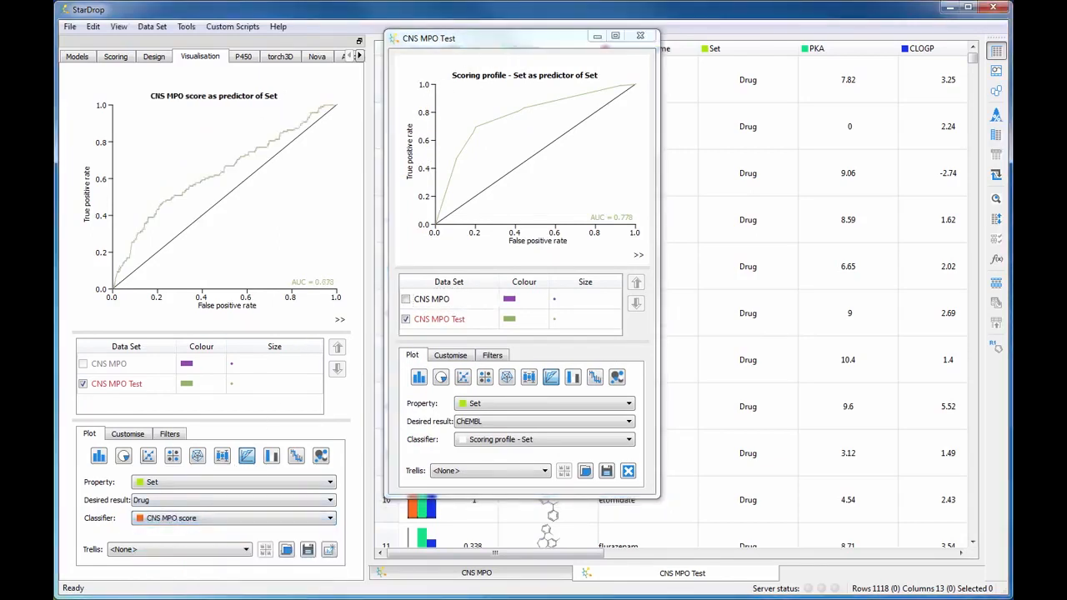